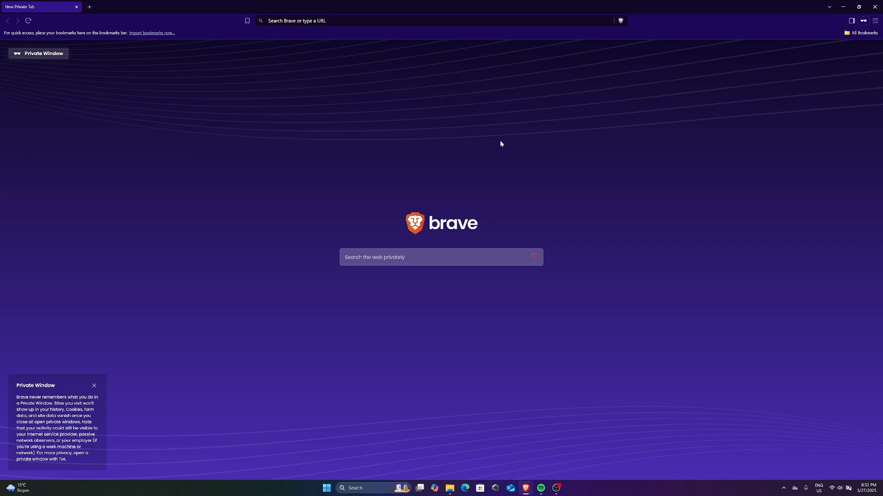
# Step: Focus the address bar of the new Brave private tab
pyautogui.click(480, 22)
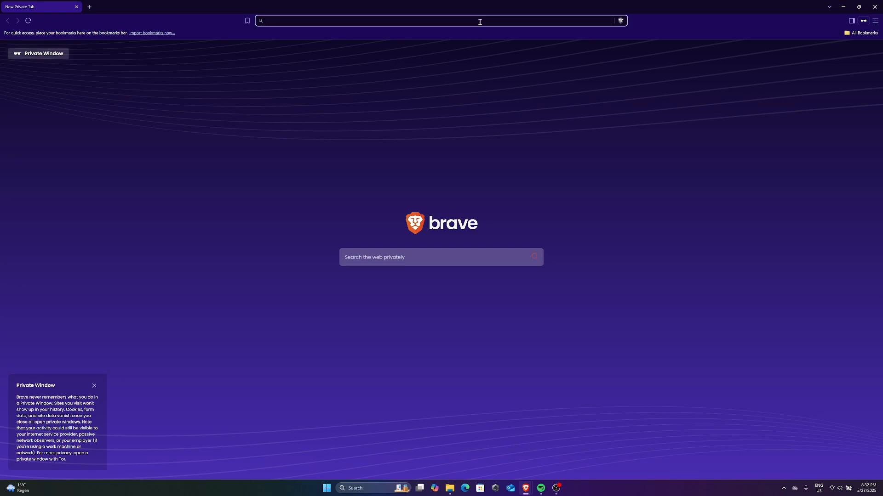
# Step: Go to google.com and search for 'download ubuntu 22.04' using the suggestion
pyautogui.write('google.com')
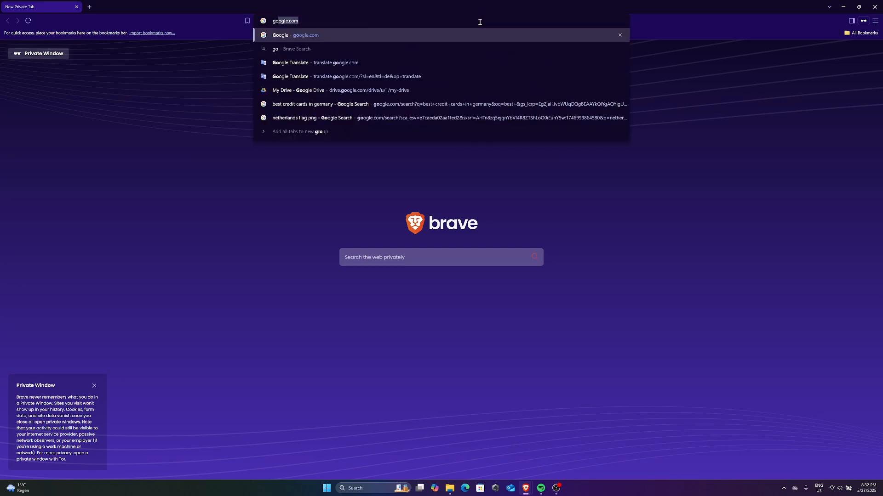
pyautogui.press('Return')
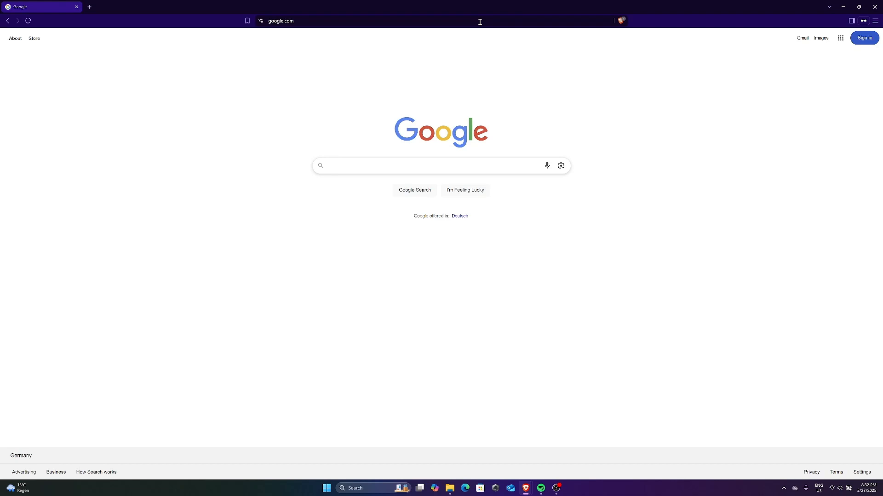
pyautogui.write('down')
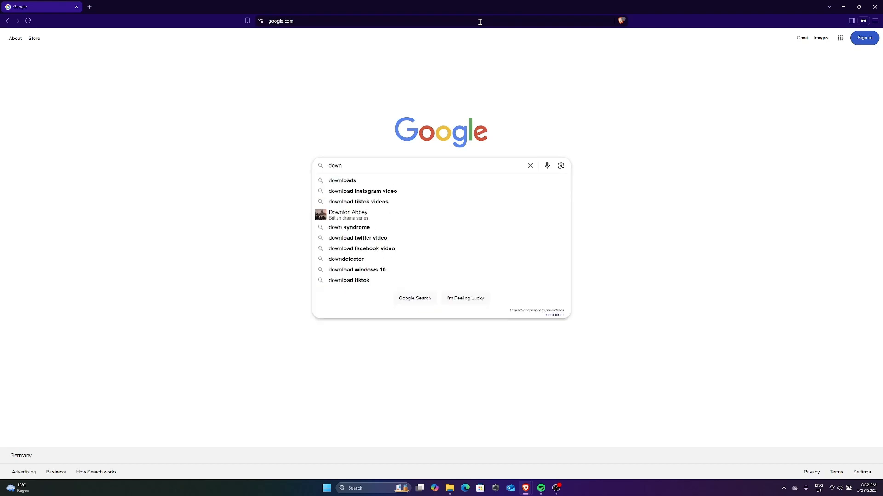
pyautogui.write('load ubuntu')
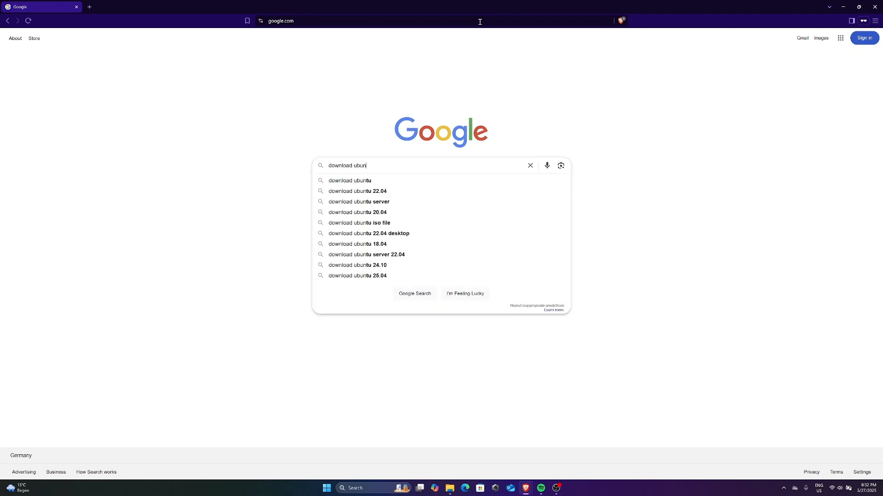
pyautogui.press('Down')
pyautogui.press('Down')
pyautogui.press('Return')
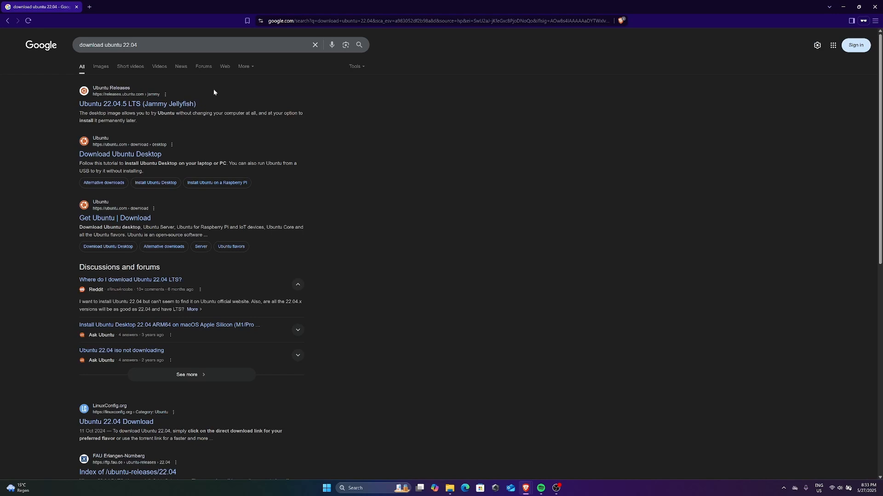
# Step: Save ubuntu-22.04.5-desktop-amd64.iso from the Ubuntu 22.04.5 LTS release page to Downloads
pyautogui.click(170, 105)
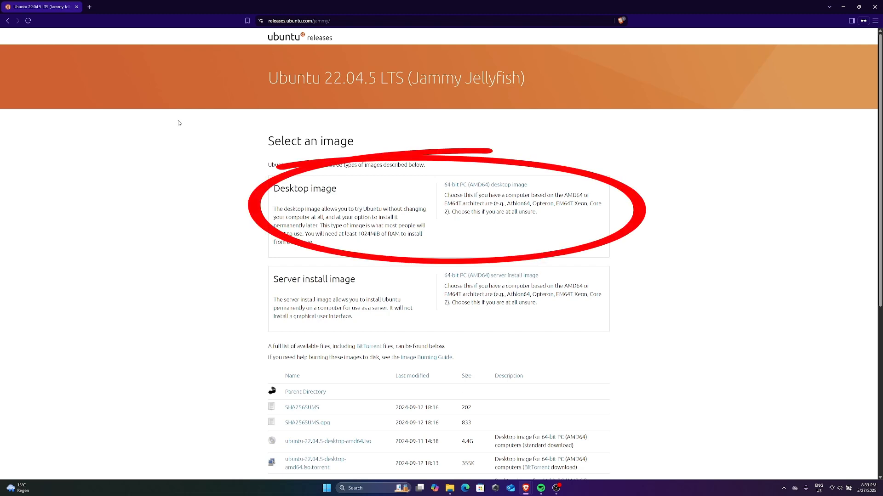
pyautogui.click(496, 184)
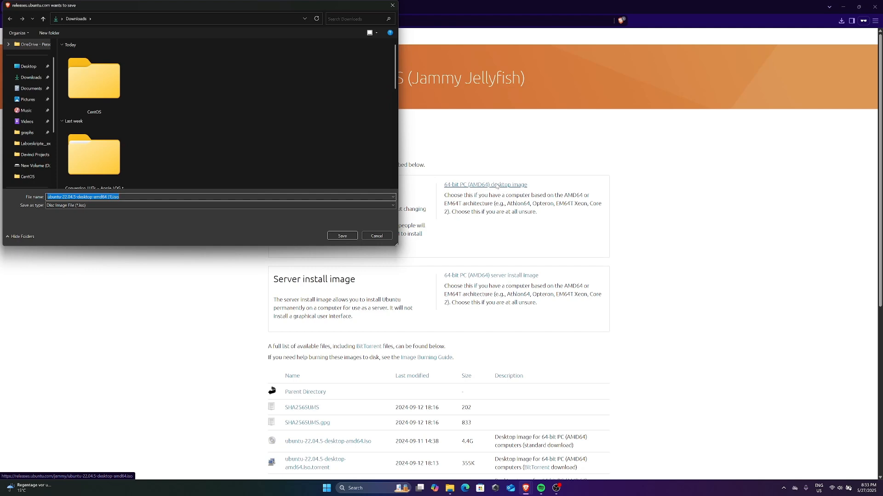
pyautogui.click(342, 236)
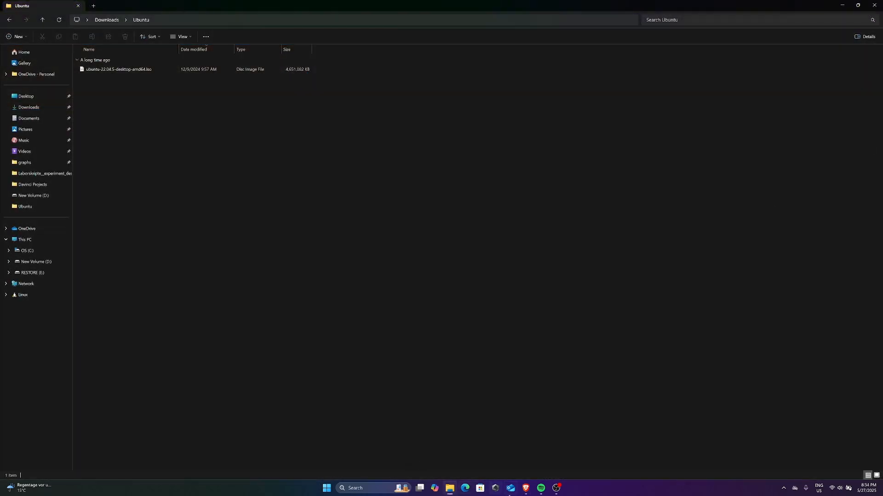
# Step: Launch Oracle VirtualBox from the taskbar search's Recent list
pyautogui.click(375, 487)
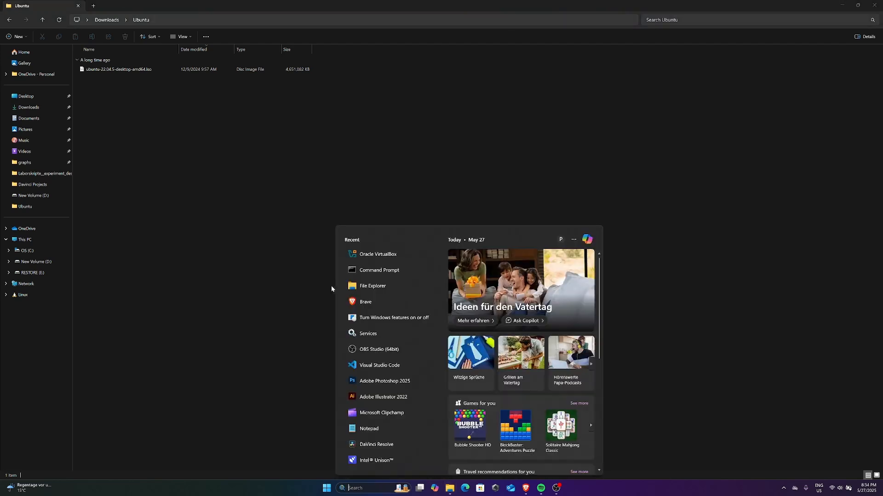
pyautogui.click(393, 260)
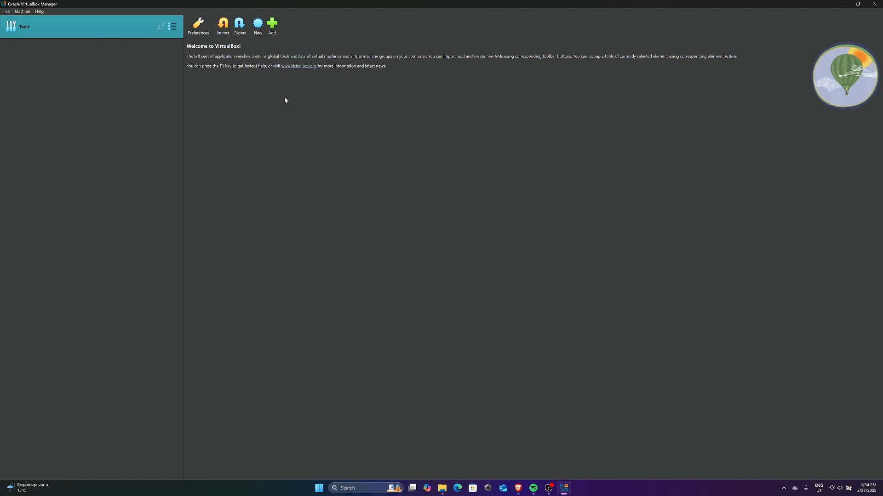
# Step: Create a new VM named Ubuntu-22.04 and browse the disk for its ISO image
pyautogui.click(258, 32)
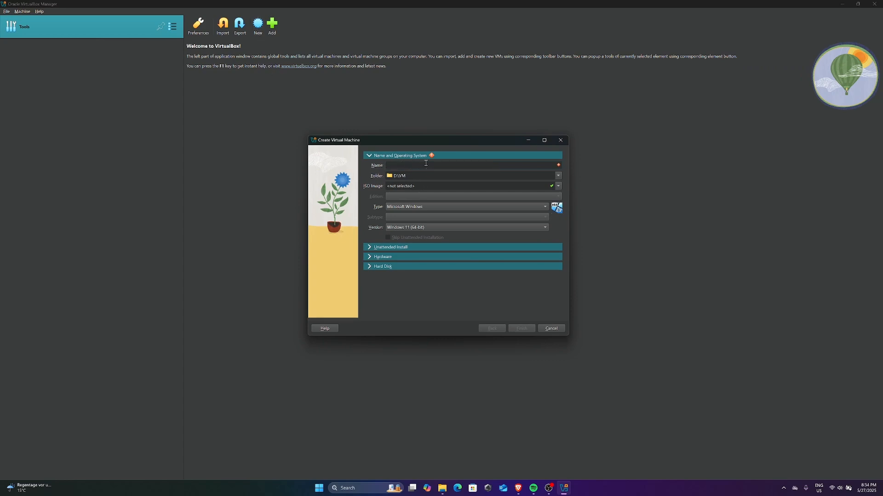
pyautogui.write('Ub')
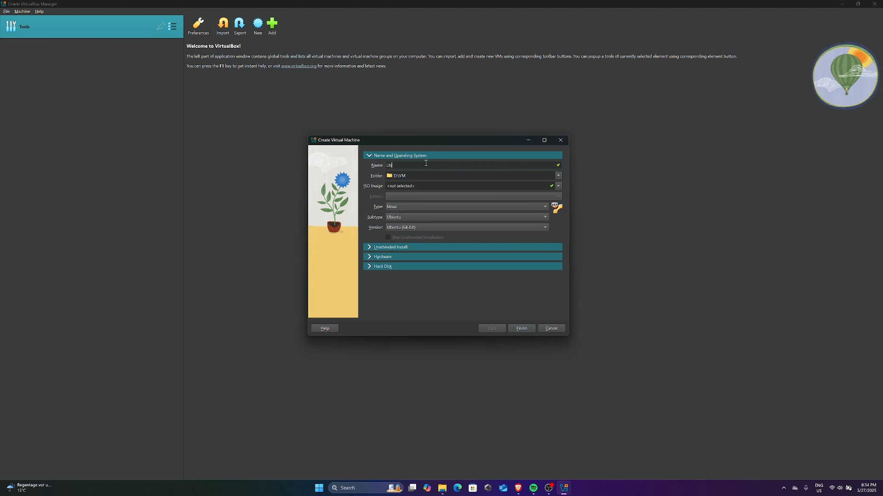
pyautogui.write('untu-22.04')
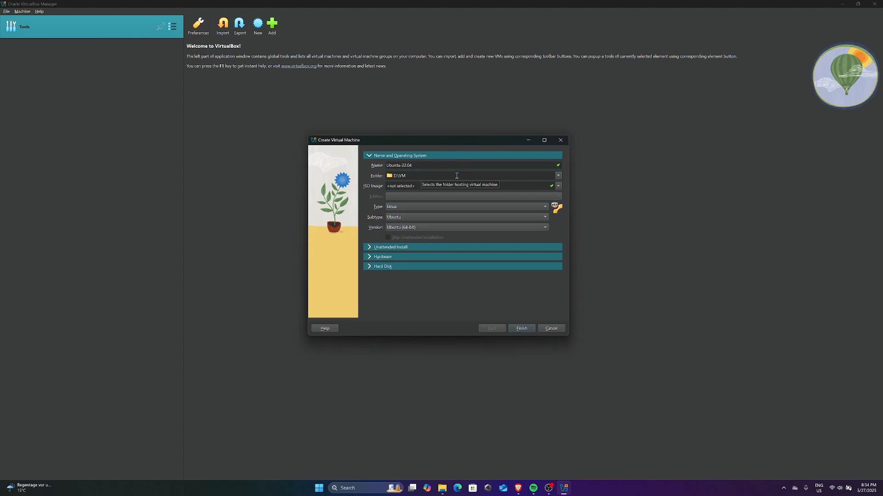
pyautogui.click(559, 187)
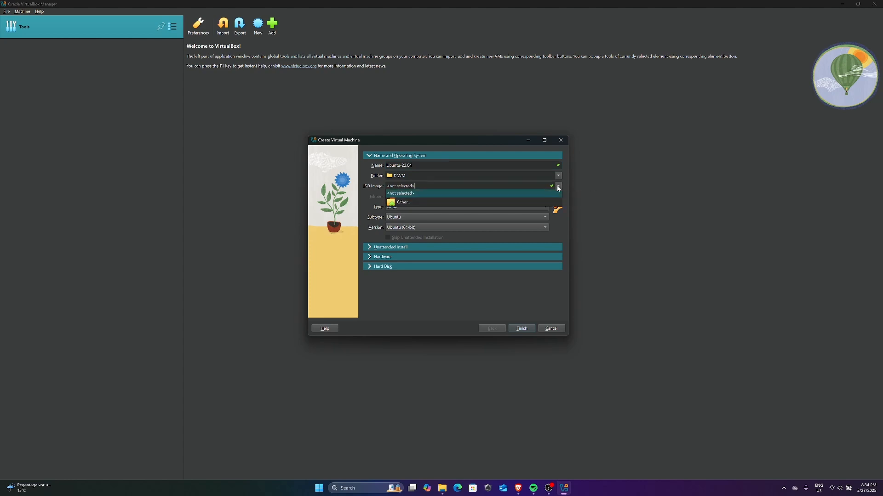
pyautogui.click(464, 204)
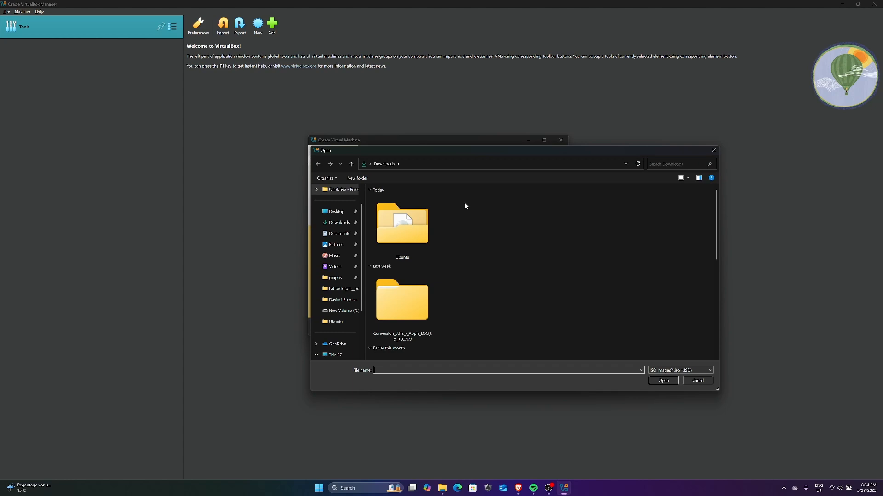
# Step: Attach ubuntu-22.04.5-desktop-amd64.iso, skip unattended installation, and finish creating the Ubuntu-22.04 VM
pyautogui.doubleClick(409, 211)
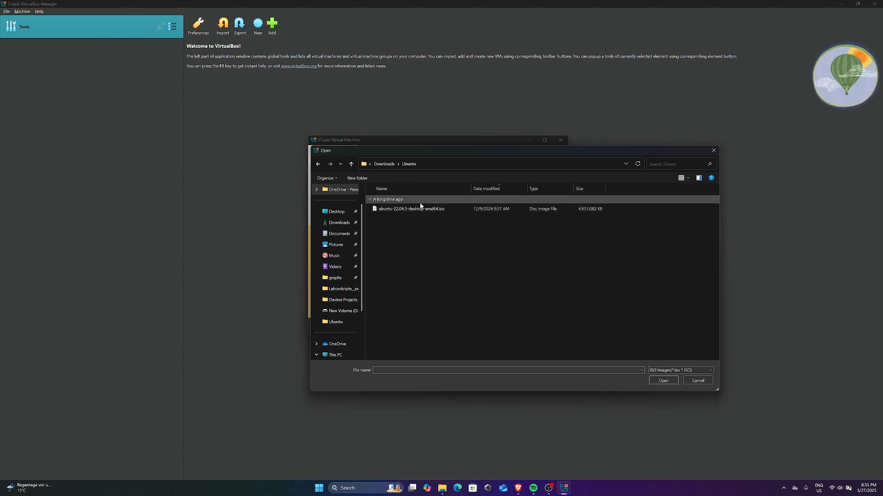
pyautogui.doubleClick(430, 209)
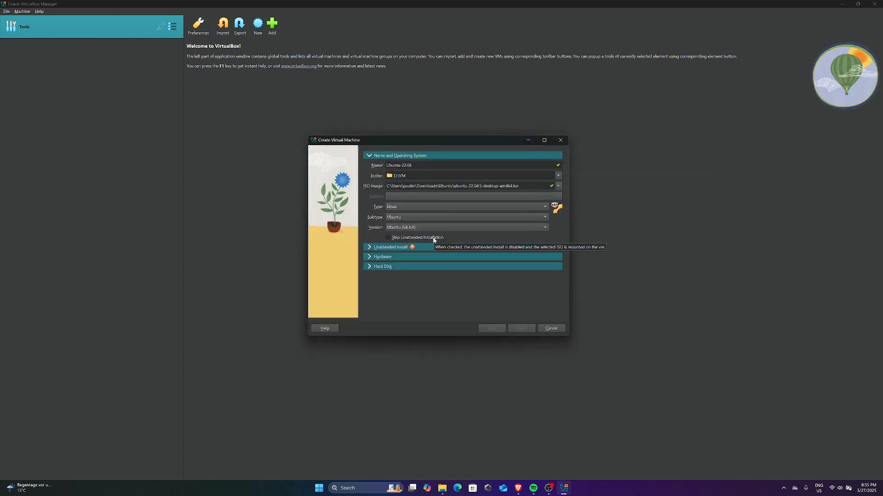
pyautogui.click(388, 238)
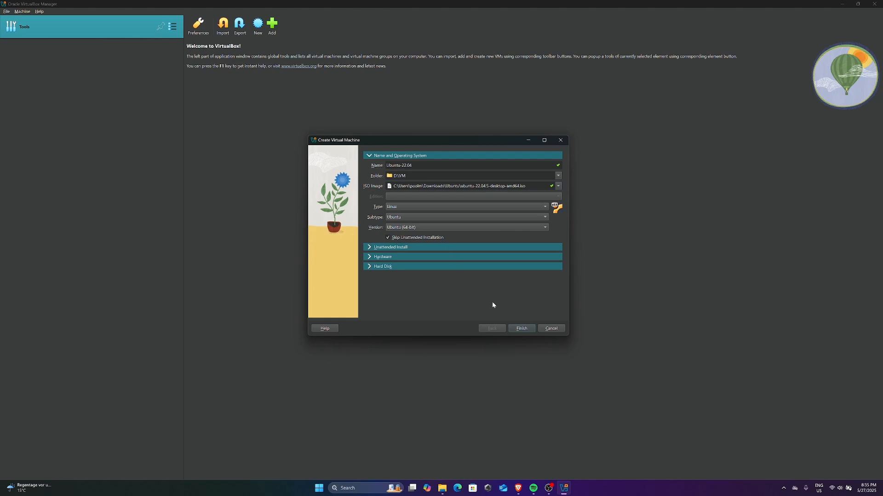
pyautogui.click(524, 330)
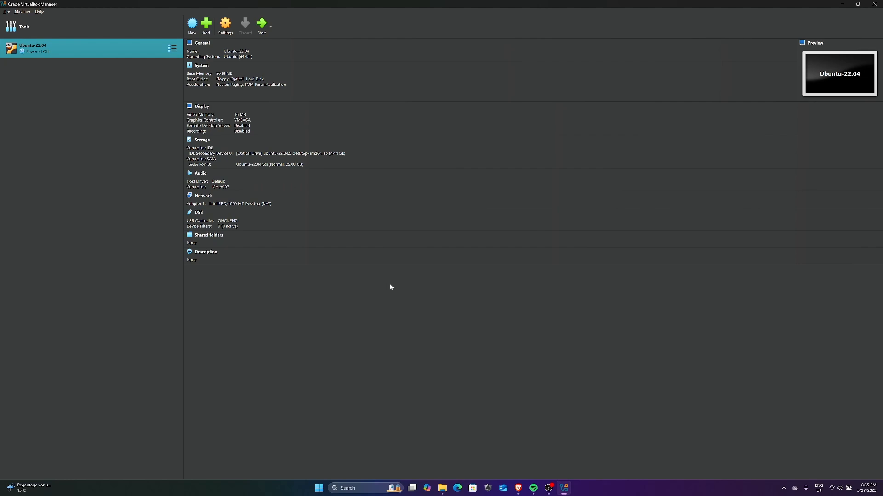
pyautogui.click(226, 26)
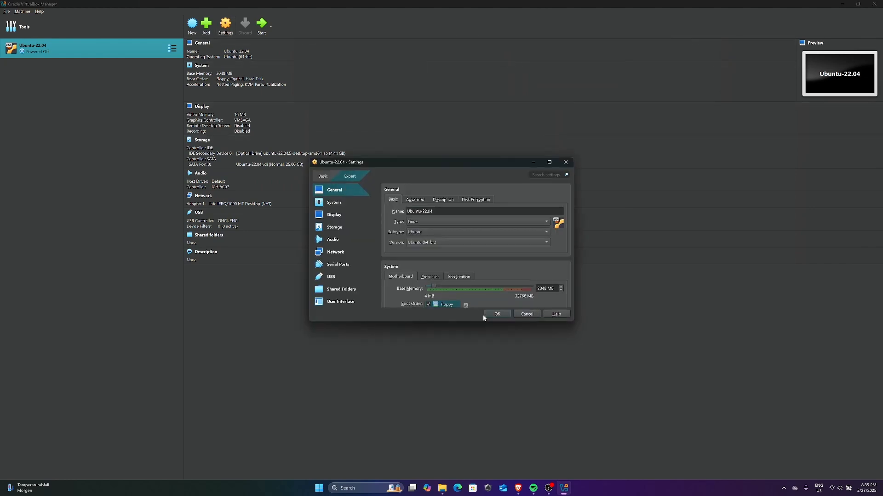
# Step: Set the Ubuntu-22.04 VM's base memory to 8192 MB and its processors to 4
pyautogui.scroll(-3, 497, 262)
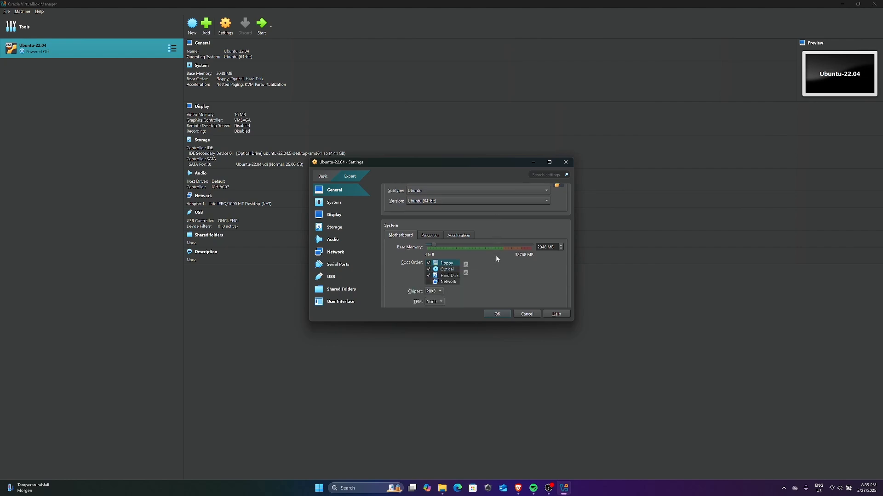
pyautogui.moveTo(434, 245); pyautogui.dragTo(452, 247)
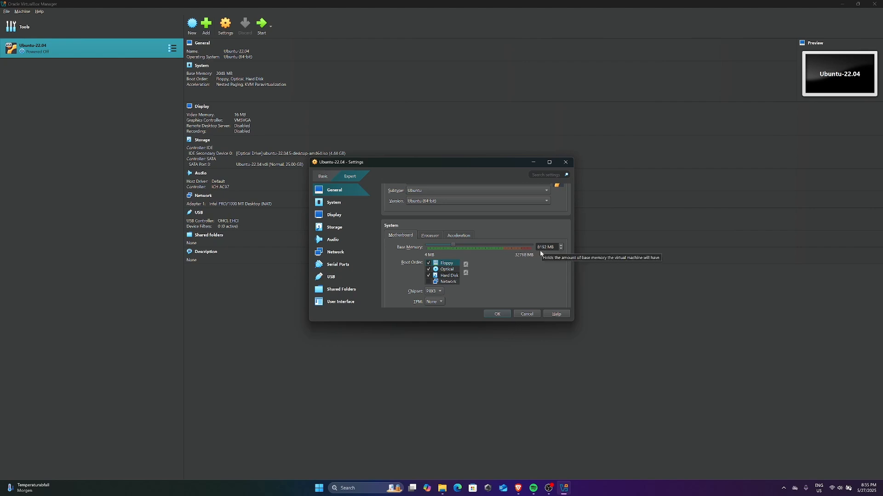
pyautogui.click(431, 236)
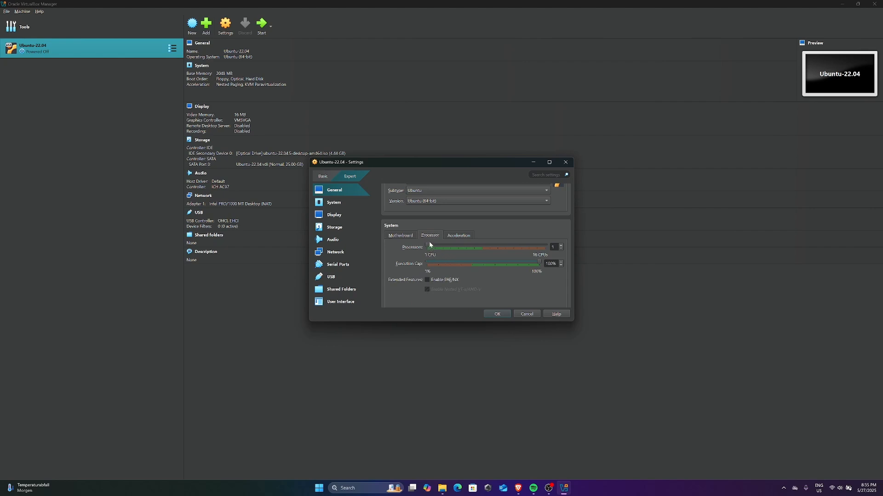
pyautogui.moveTo(429, 245); pyautogui.dragTo(448, 247)
# Step: Raise video memory to 128 MB and save the VM settings
pyautogui.scroll(-5, 408, 261)
pyautogui.scroll(-1, 409, 267)
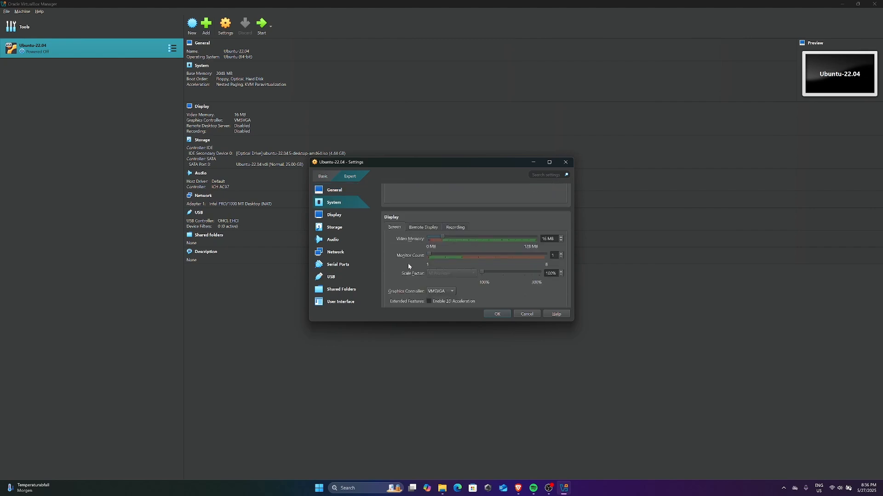
pyautogui.moveTo(443, 239); pyautogui.dragTo(514, 237)
pyautogui.click(493, 315)
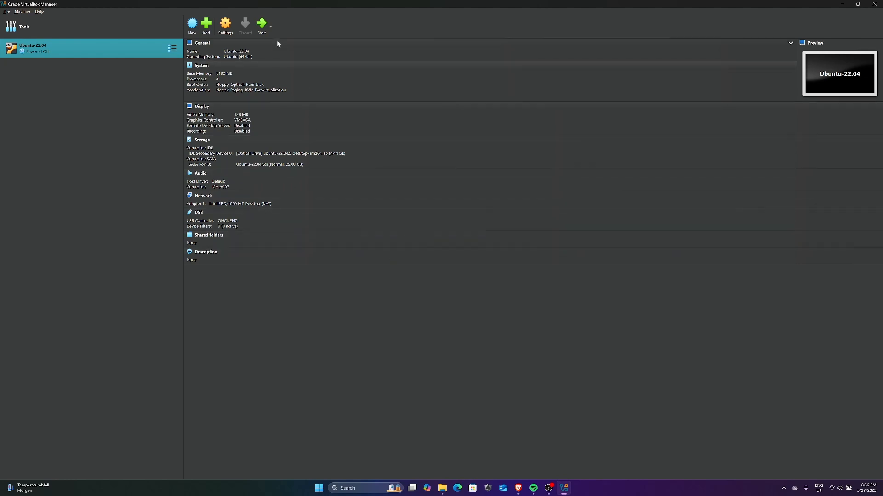
pyautogui.click(261, 26)
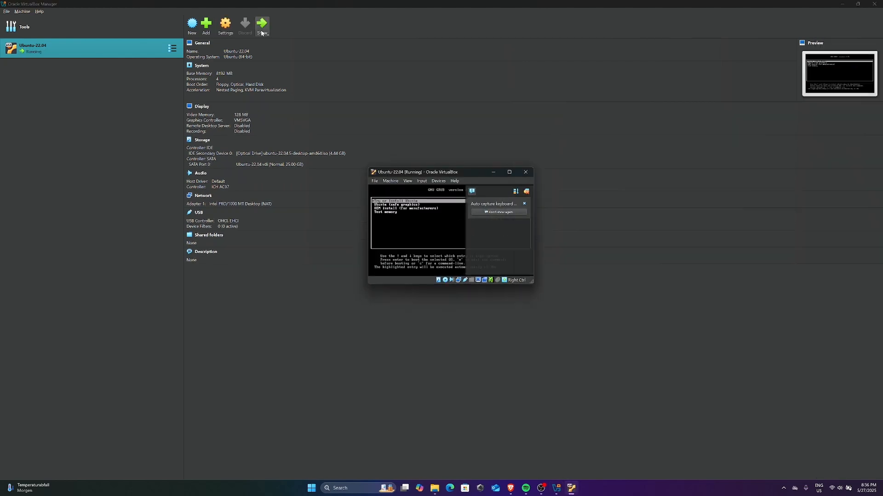
# Step: Boot the VM from the installer disc via 'Try or Install Ubuntu' in GRUB
pyautogui.click(526, 192)
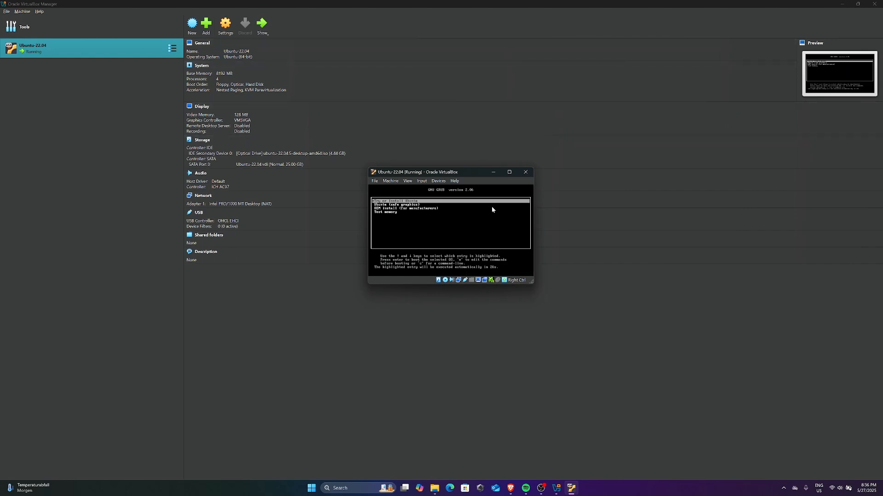
pyautogui.click(486, 196)
pyautogui.press('Down')
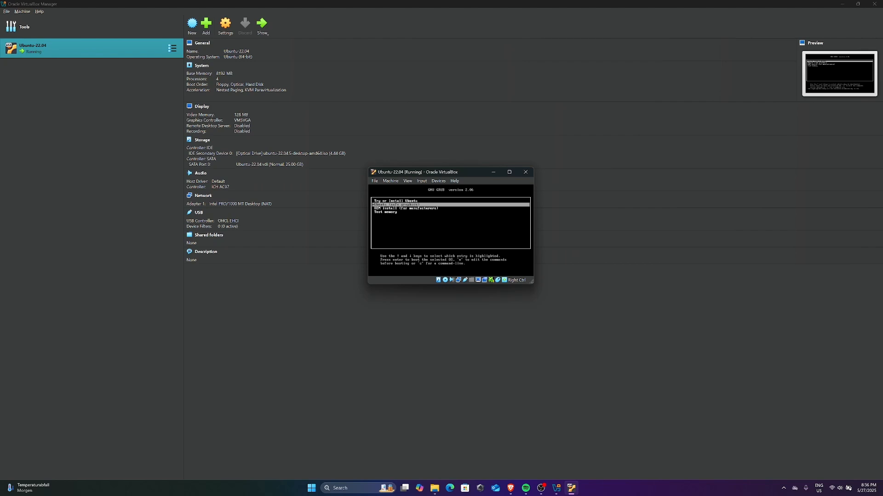
pyautogui.press('Up')
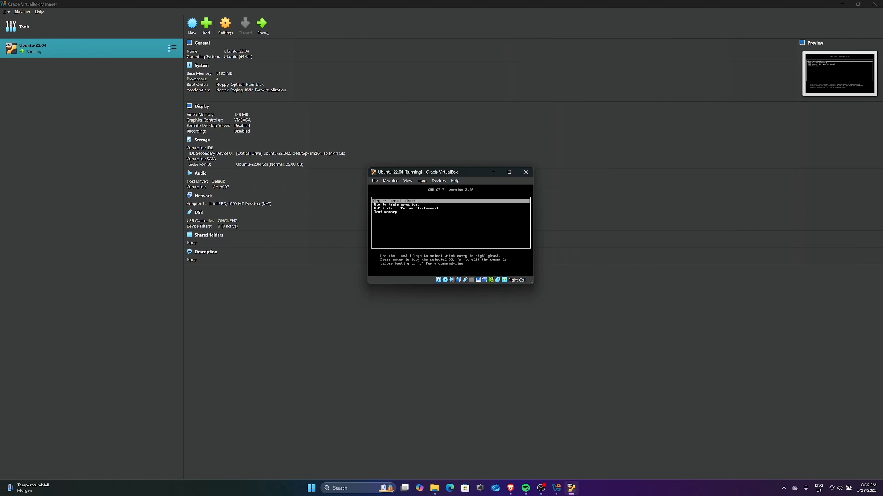
pyautogui.press('Return')
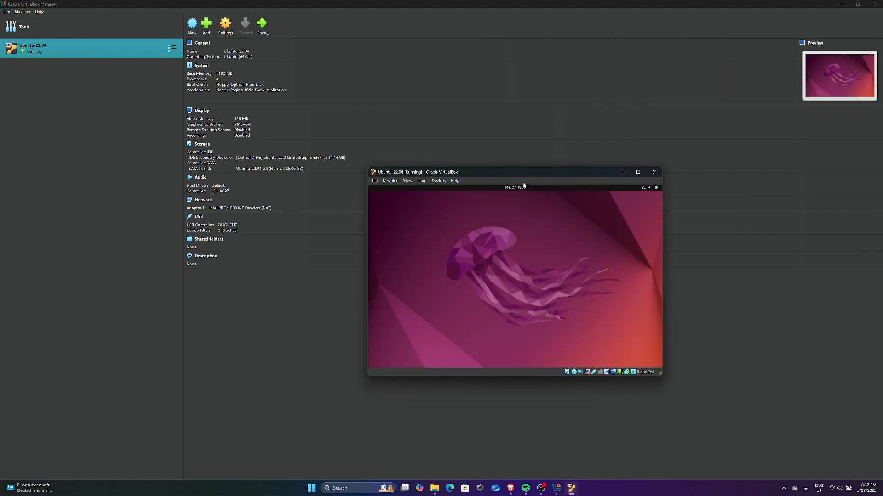
# Step: Maximize the VM window, then choose Install Ubuntu, English (US) keyboard and normal installation
pyautogui.click(638, 174)
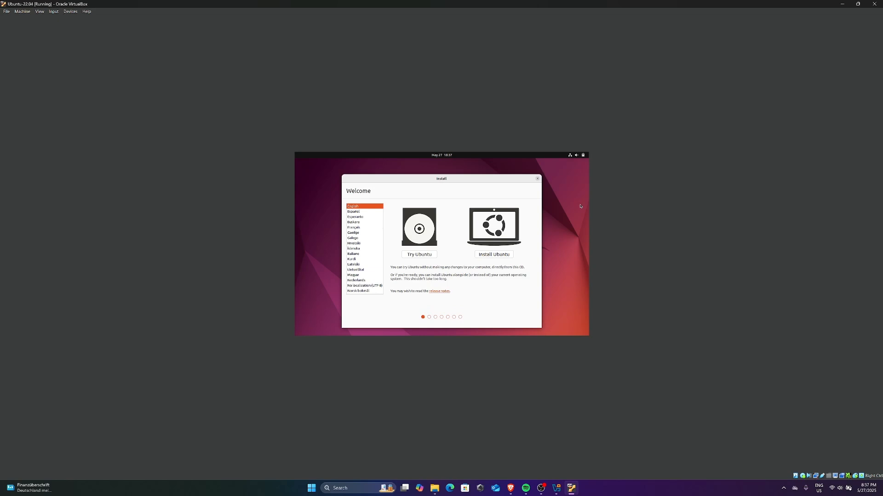
pyautogui.click(495, 255)
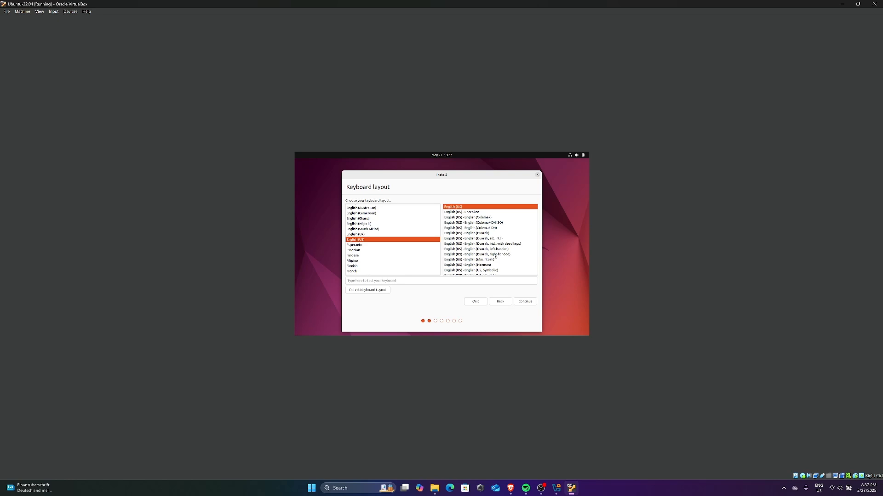
pyautogui.click(525, 302)
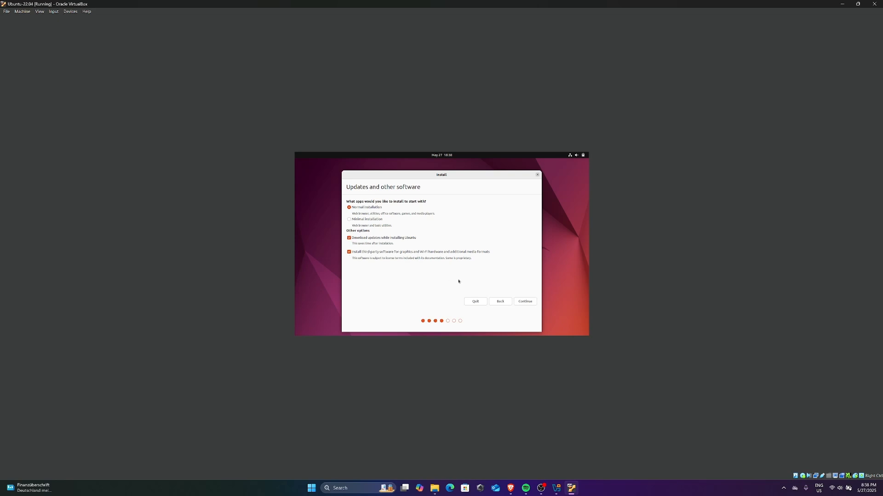
pyautogui.click(531, 303)
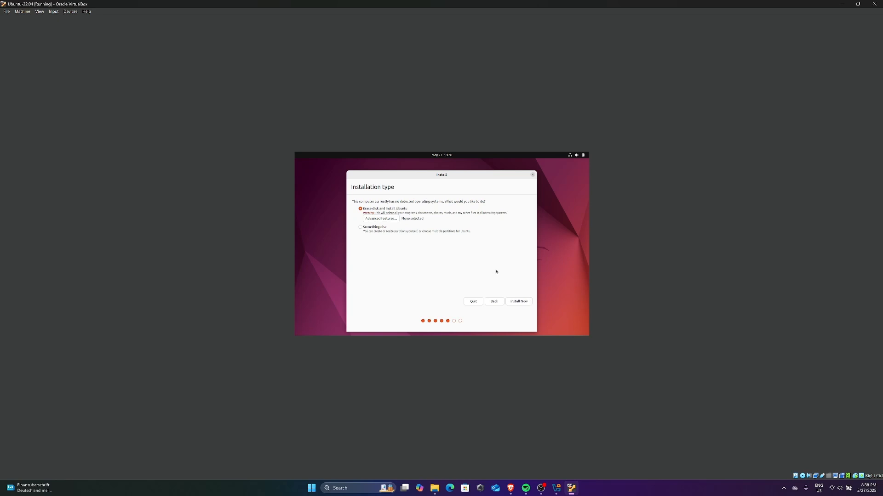
# Step: Erase the whole virtual disk for Ubuntu, confirm the partition changes, and keep Berlin
pyautogui.click(524, 302)
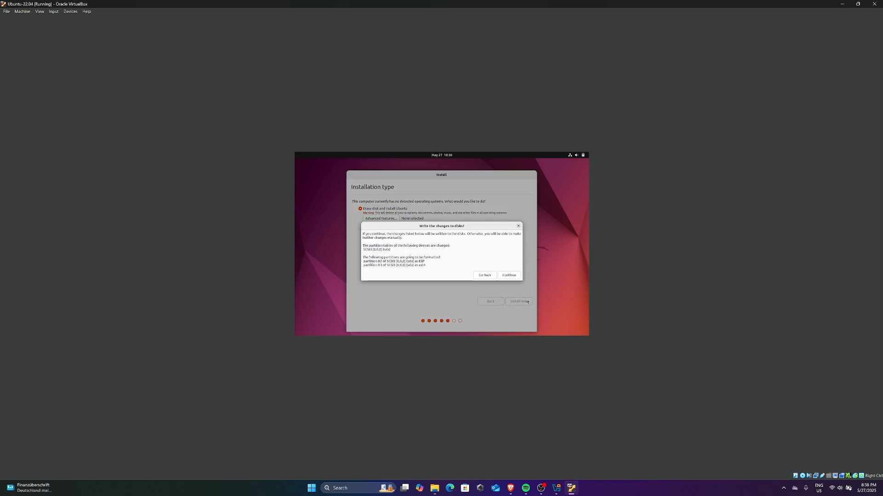
pyautogui.click(509, 275)
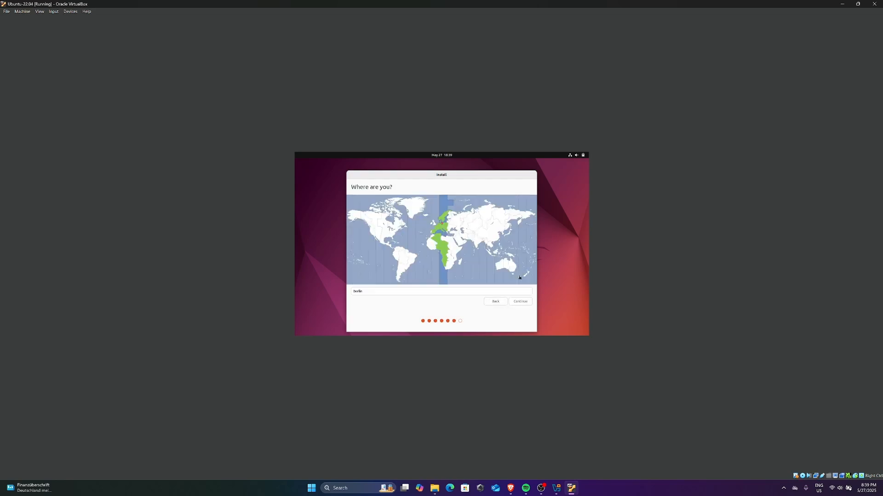
pyautogui.click(521, 301)
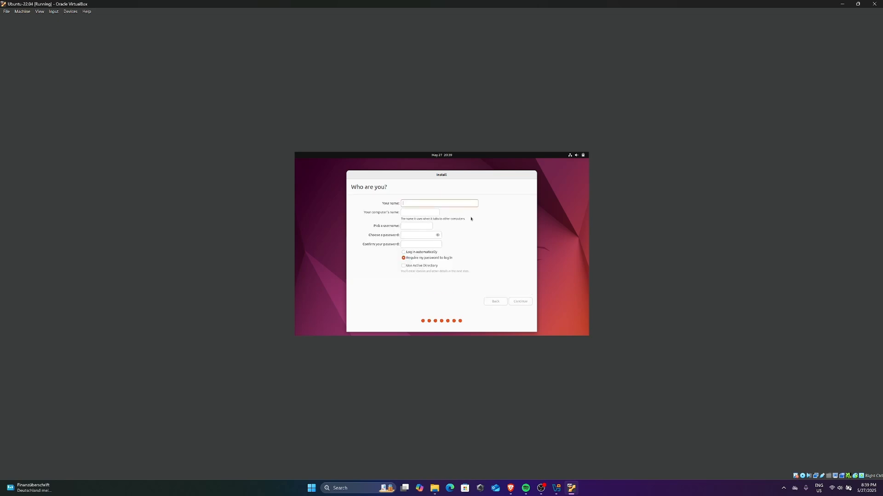
# Step: Enter the user's name, set and confirm the account password, and let Ubuntu finish installing
pyautogui.write('devopscamp')
pyautogui.press('Tab')
pyautogui.press('Tab')
pyautogui.press('Tab')
pyautogui.write('●●●●●●●●●●')
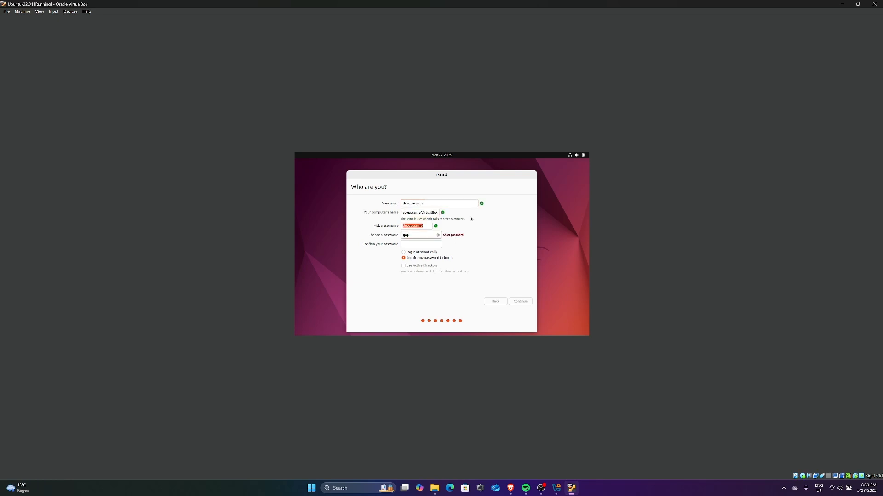
pyautogui.press('Tab')
pyautogui.write('●●●●●●●●●●')
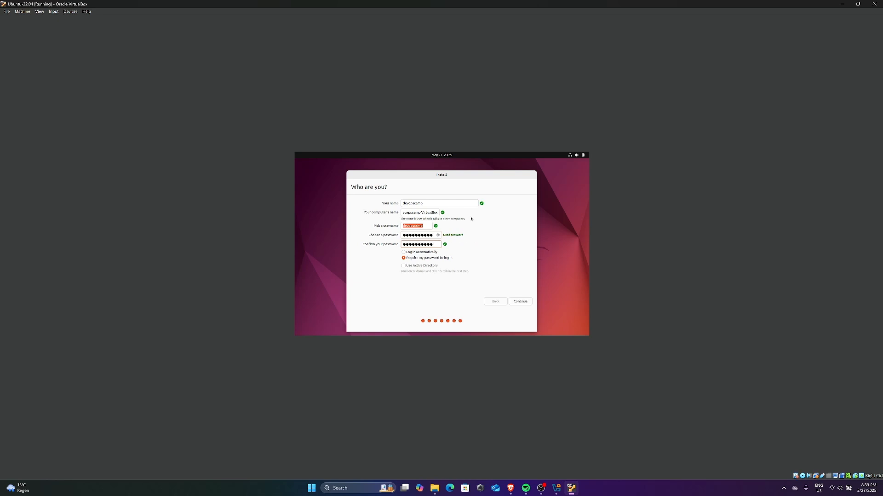
pyautogui.press('Return')
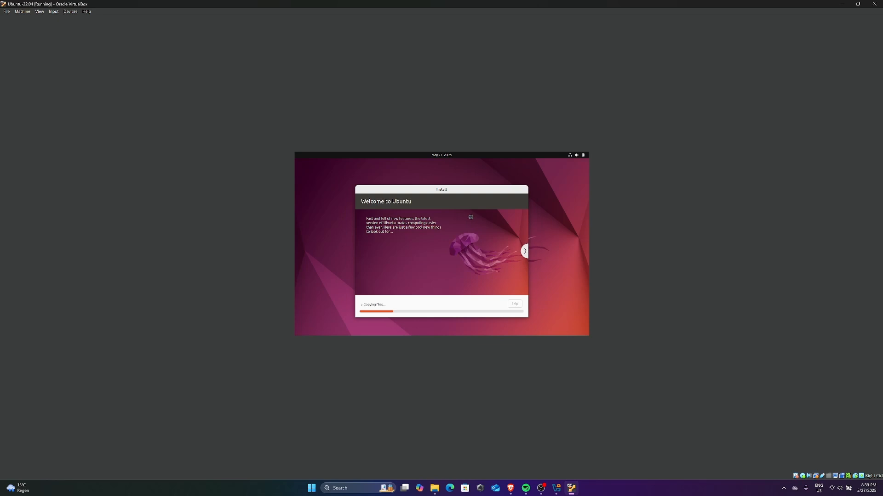
pyautogui.click(511, 488)
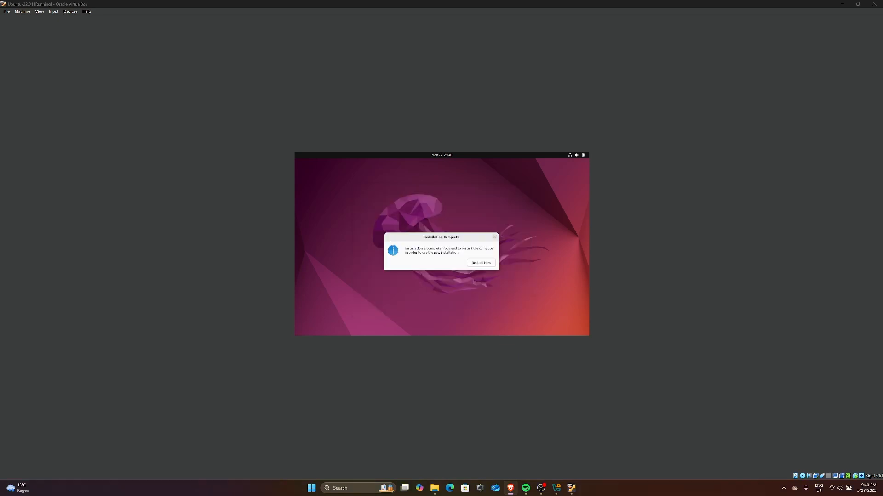
# Step: Restart the VM past the remove-medium prompt and log in to the new user account with its password
pyautogui.click(481, 262)
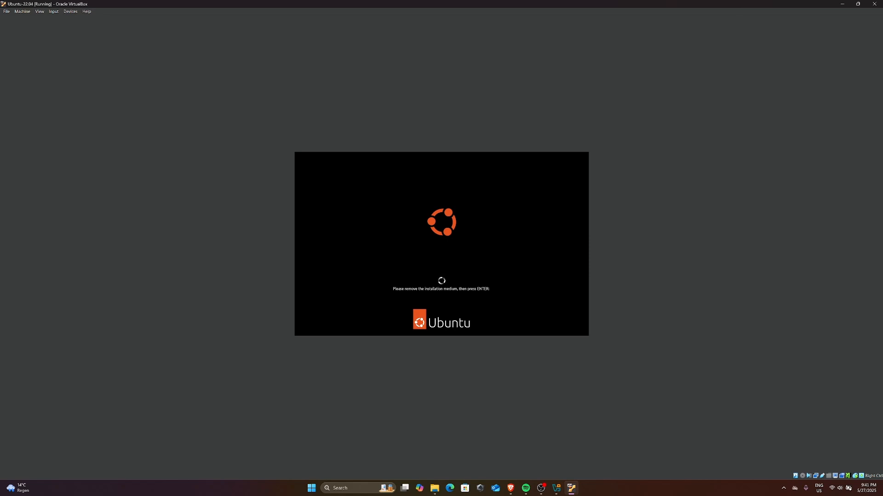
pyautogui.press('Return')
pyautogui.click(447, 239)
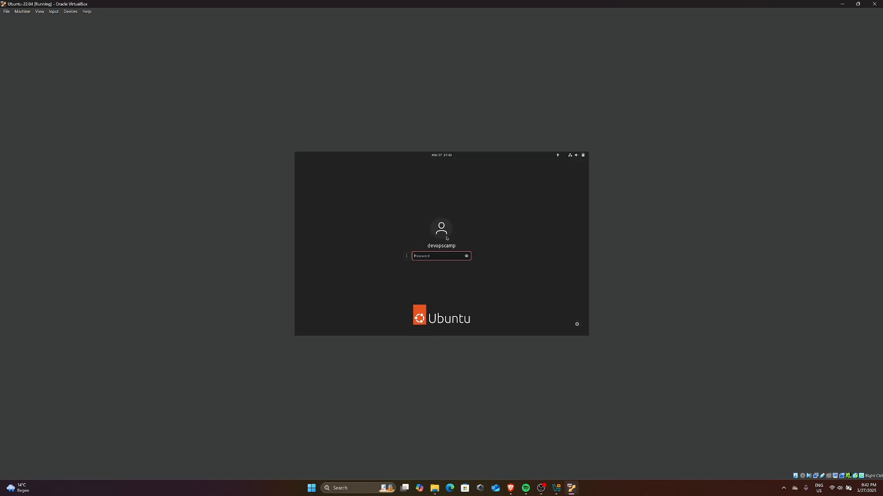
pyautogui.write('••••••••••')
pyautogui.press('Return')
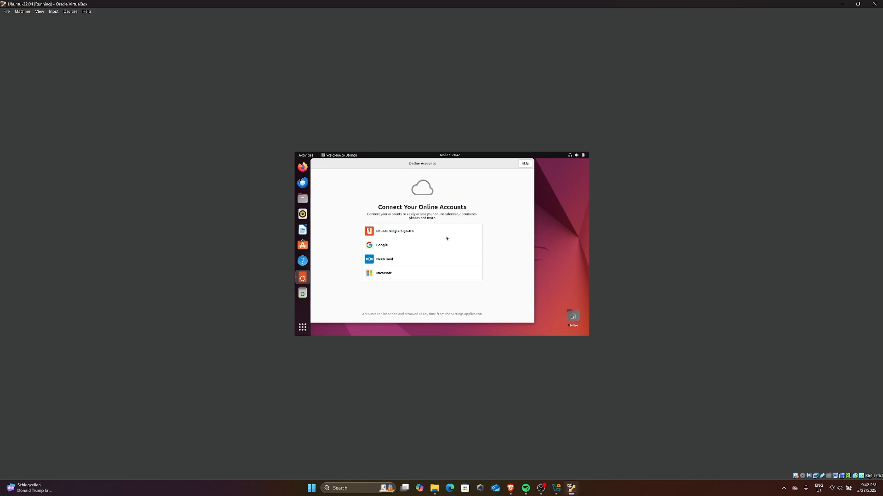
# Step: Skip online accounts and Ubuntu Pro, pass the Help improve Ubuntu and Privacy pages, then finish with Done
pyautogui.click(527, 164)
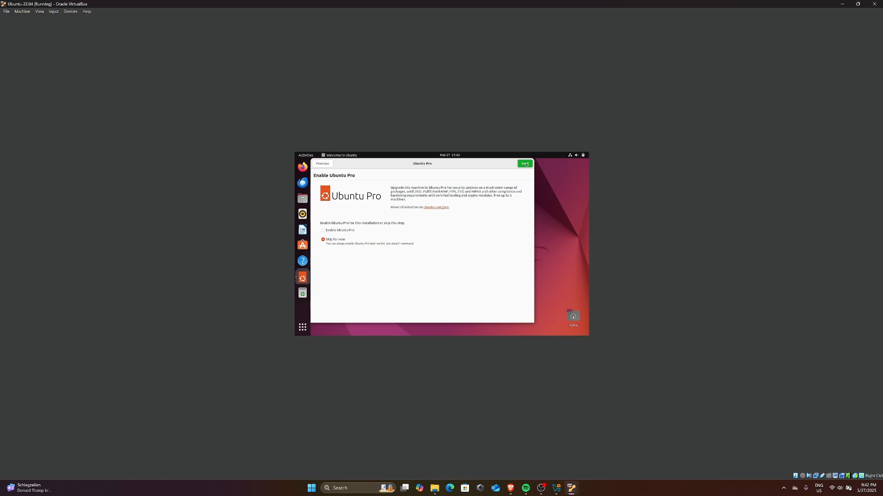
pyautogui.click(525, 164)
pyautogui.click(525, 164)
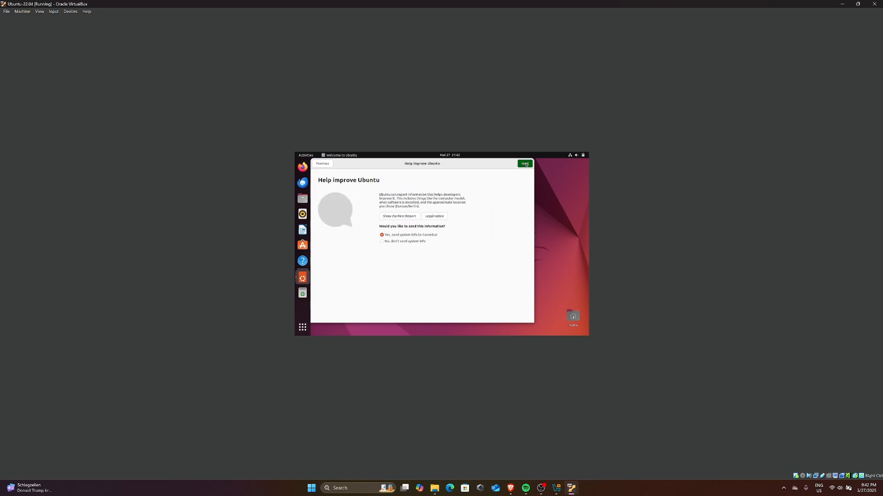
pyautogui.click(525, 164)
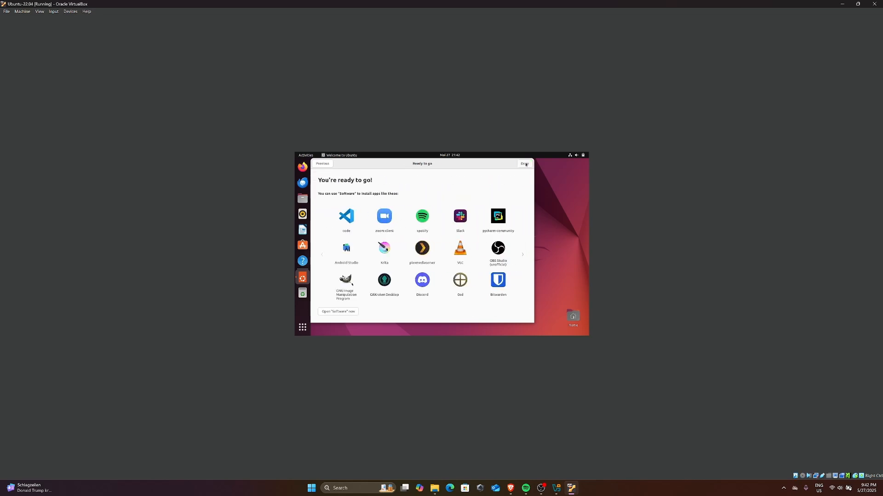
pyautogui.click(525, 164)
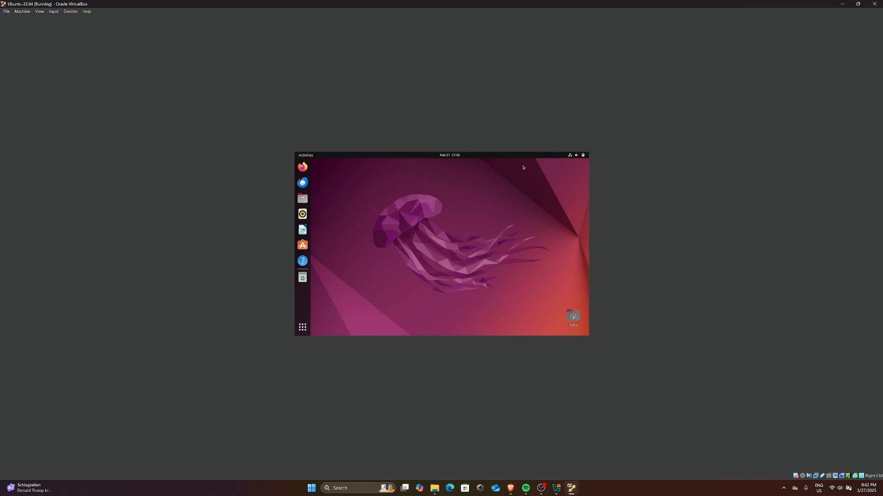